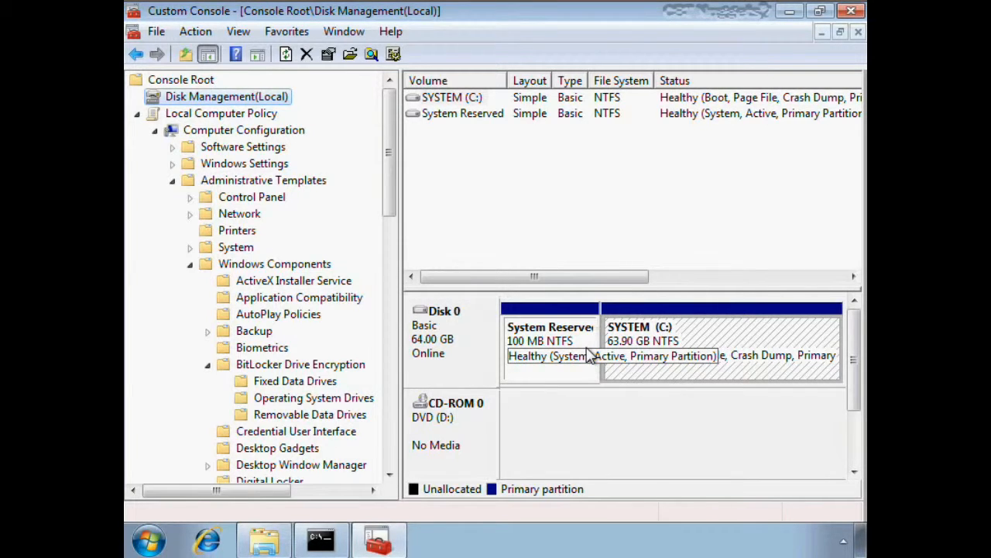
- Widen the Volume column in Disk Management and select the System Reserved volume to examine it
drag(508, 76, 529, 76)
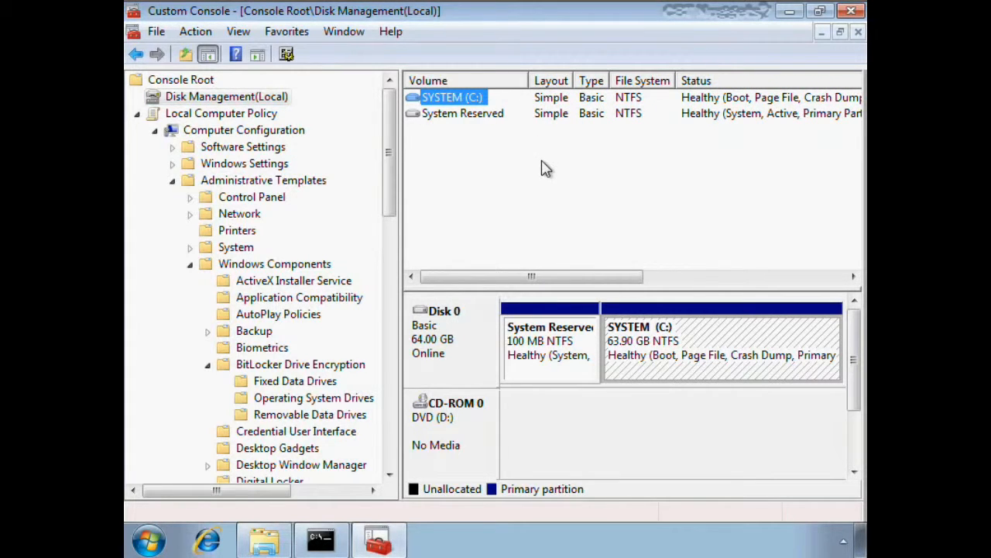
click(462, 116)
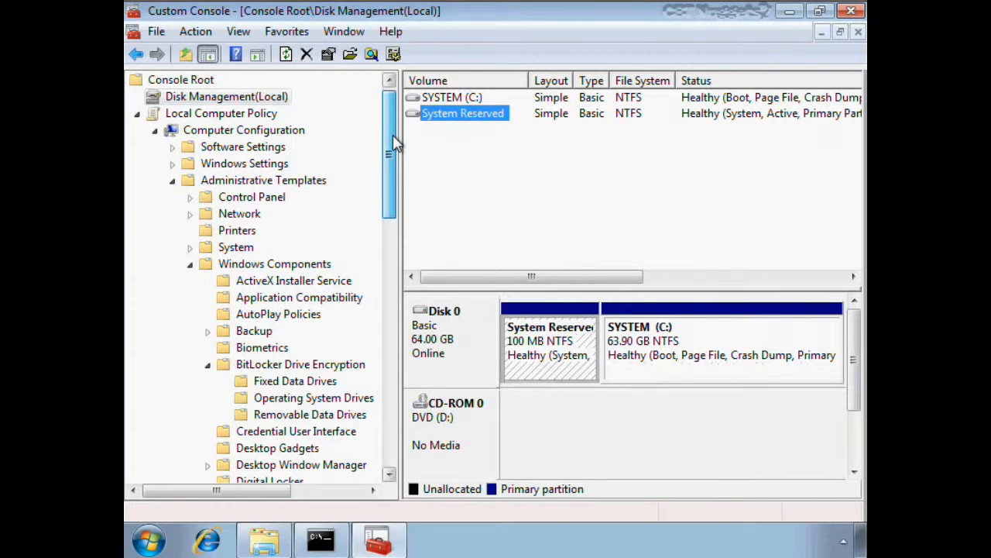
- Display the BitLocker Drive Encryption policies under Windows Components in the standard view with a wider Setting column
scroll(394, 141, down, 1)
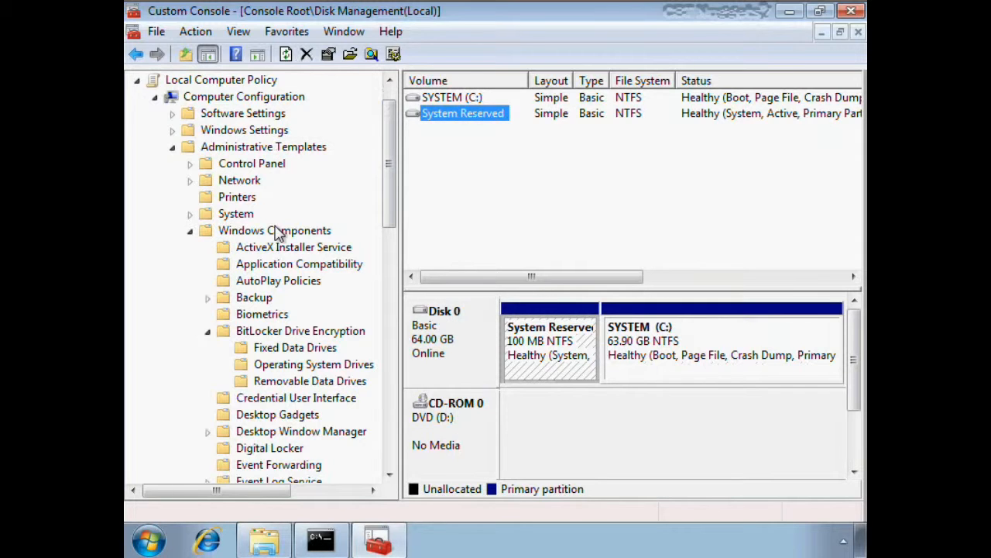
drag(393, 175, 397, 240)
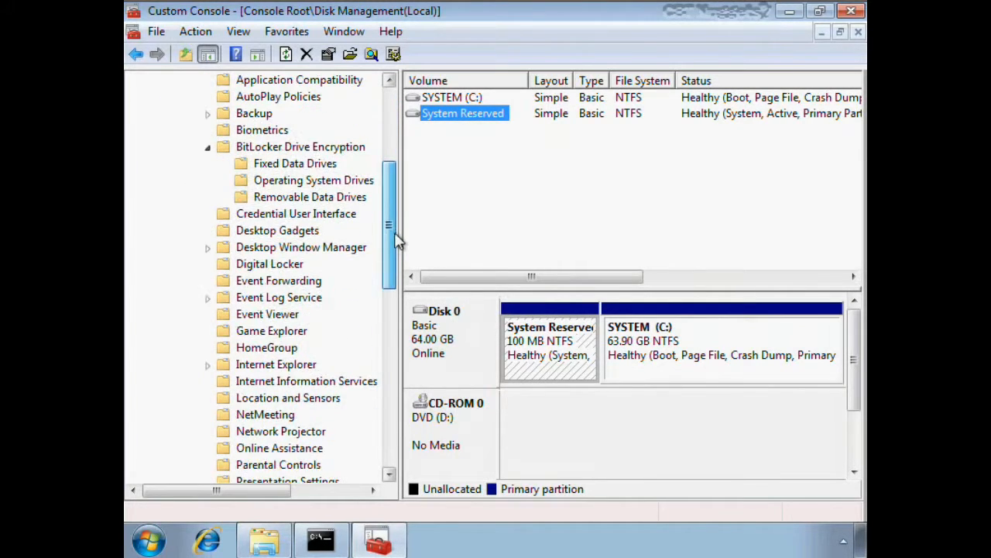
click(305, 146)
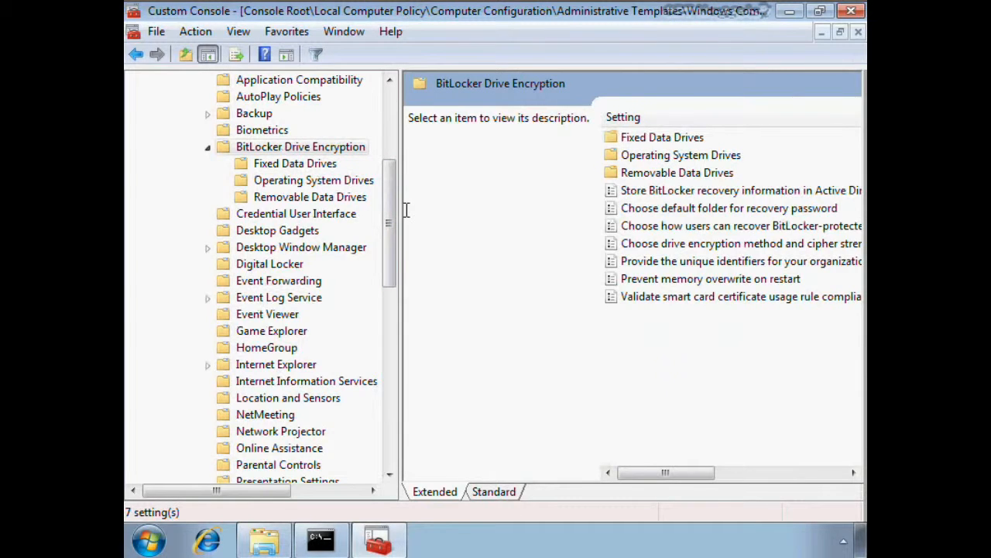
click(502, 492)
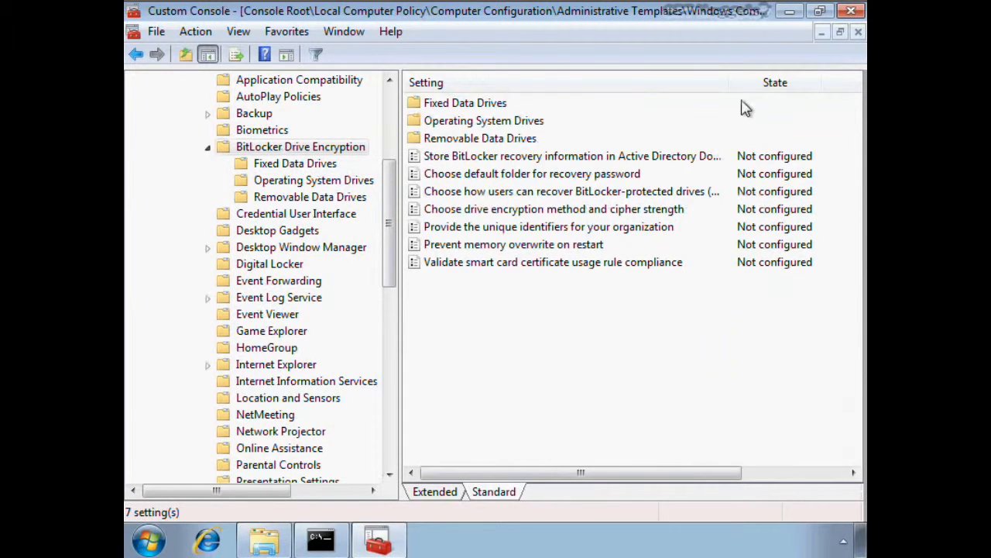
drag(728, 80, 779, 80)
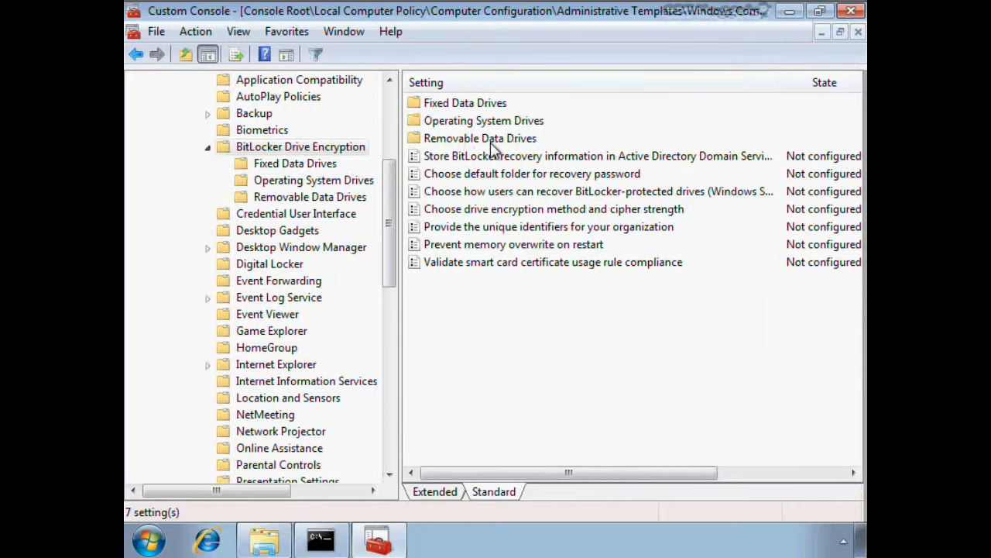
- Review the options of the operating system drives policy "Require additional authentication at startup", choosing Allow TPM for TPM startup
click(341, 181)
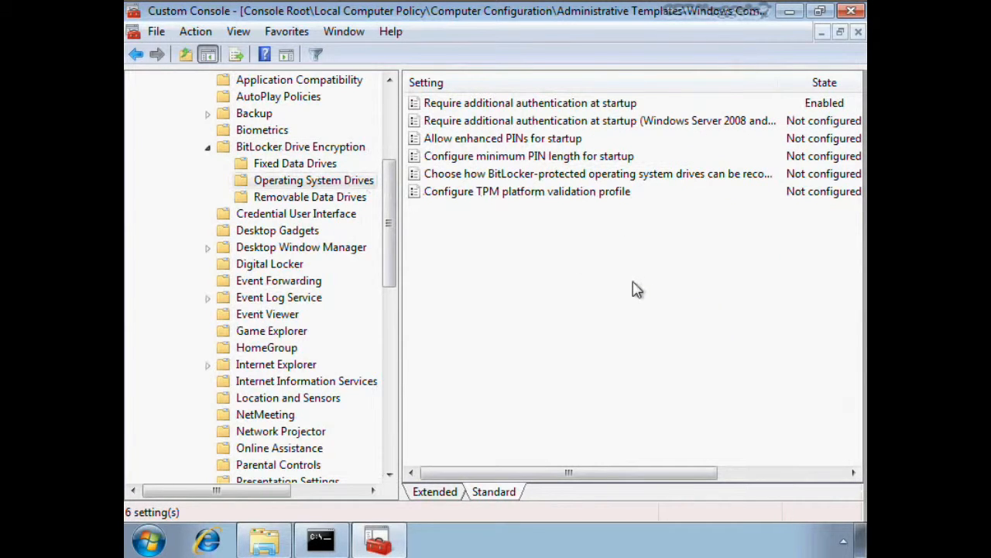
double_click(509, 107)
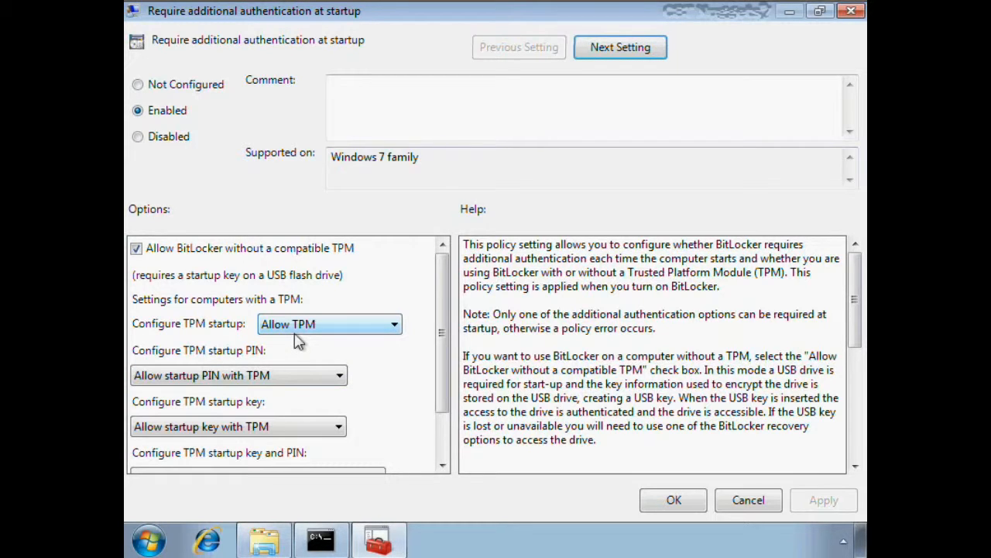
click(329, 324)
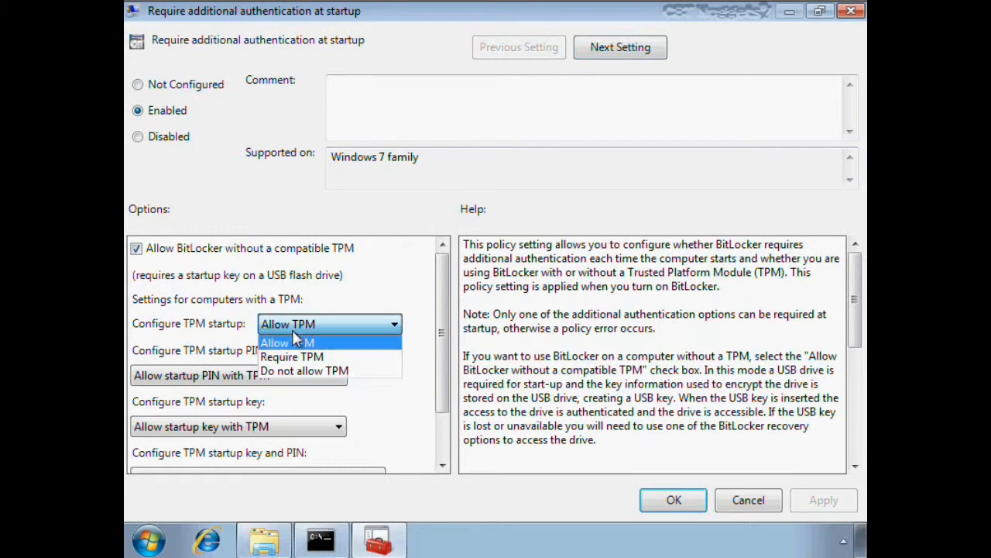
click(306, 342)
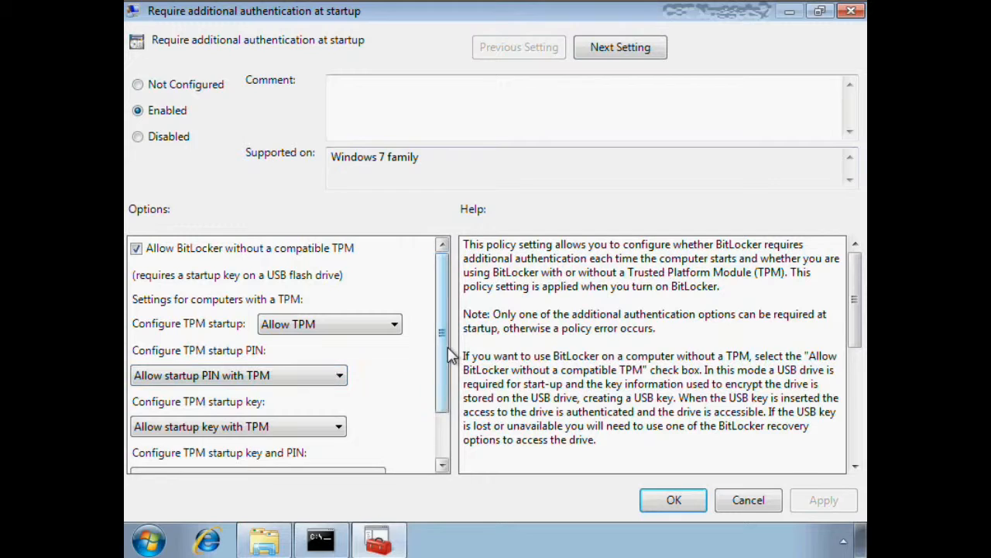
drag(447, 346, 453, 414)
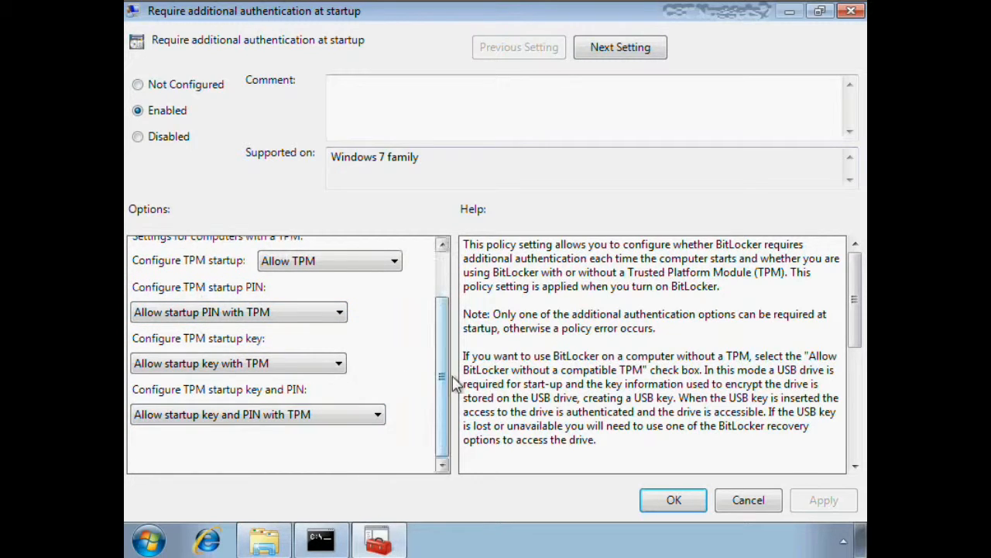
drag(447, 375, 438, 306)
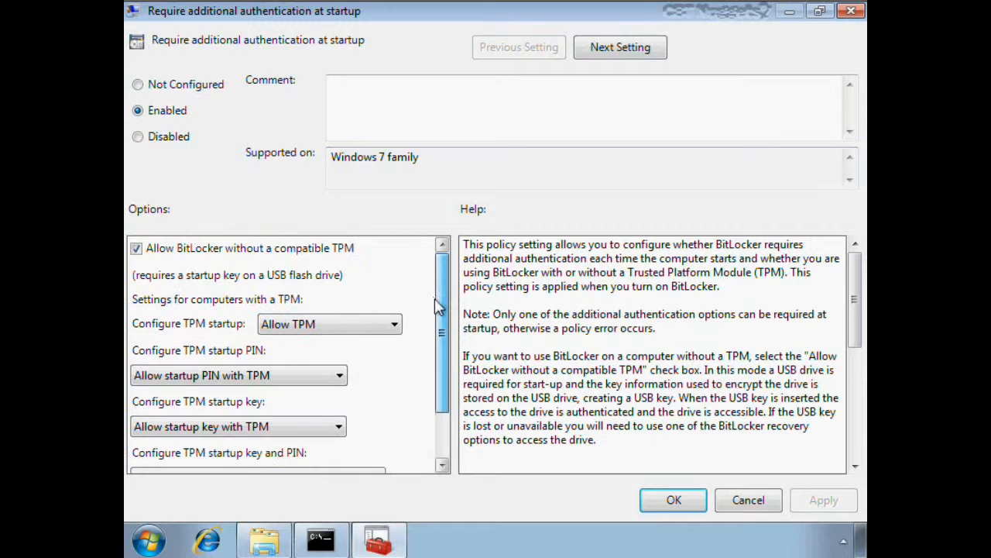
click(673, 500)
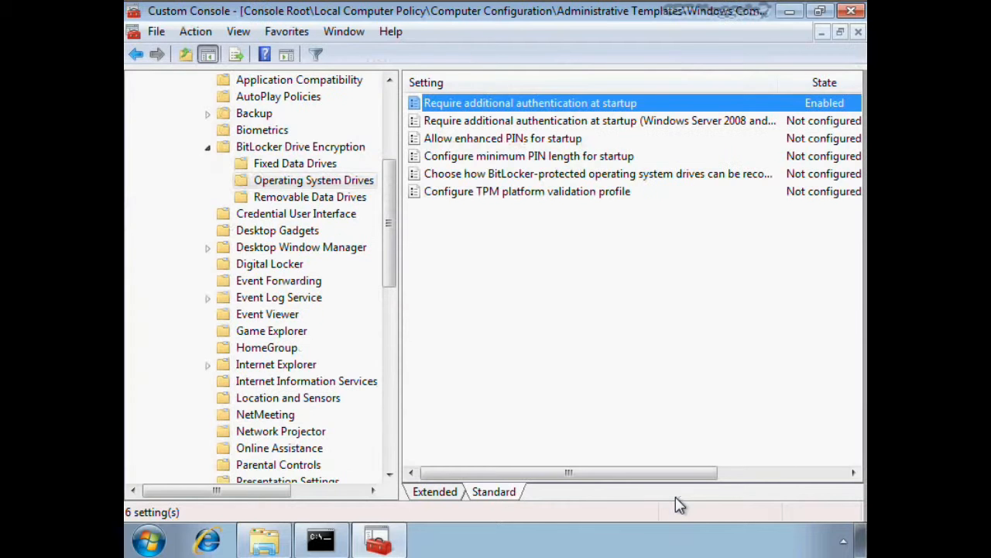
- Close the management console and force a policy refresh with gpupdate /force in the Command Prompt
click(851, 13)
click(421, 311)
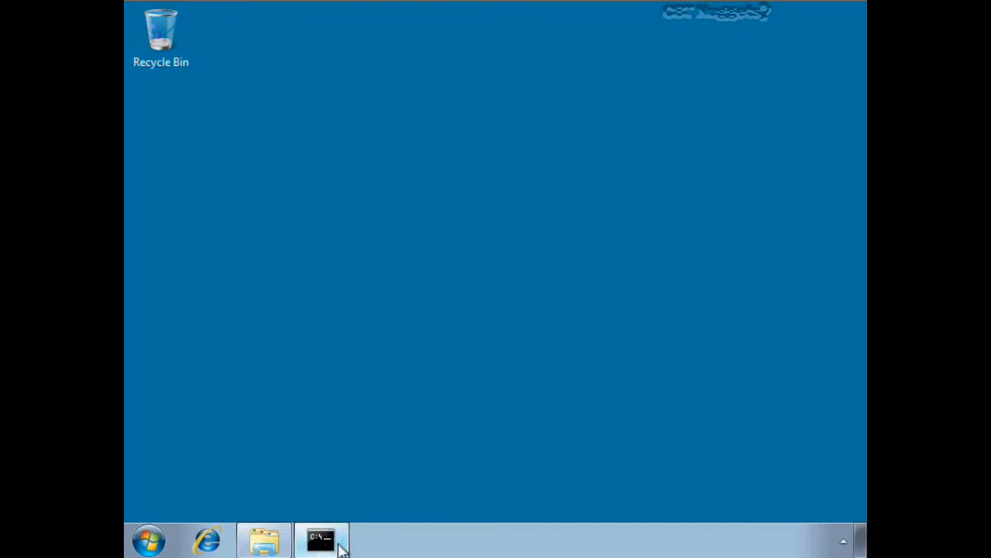
click(324, 540)
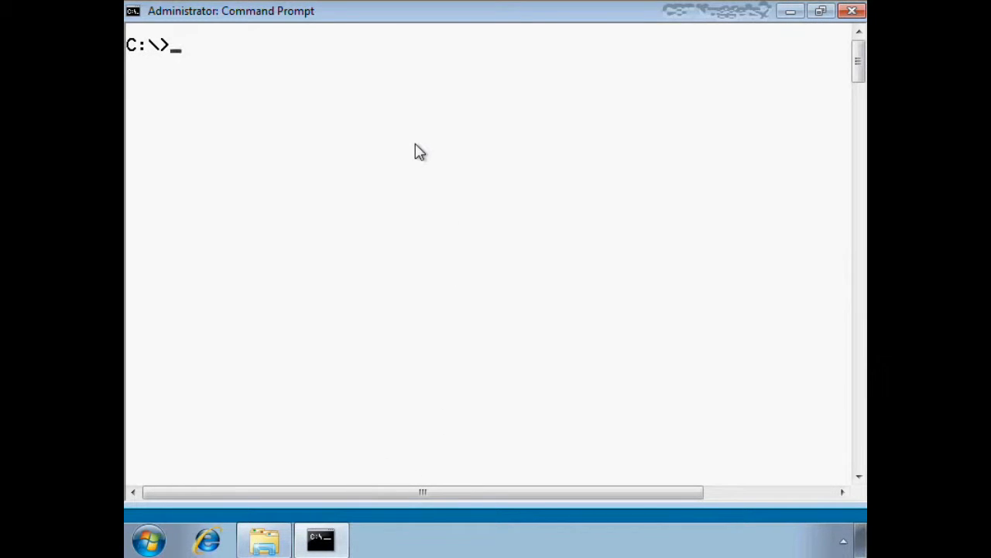
key(Up)
key(Up)
key(Return)
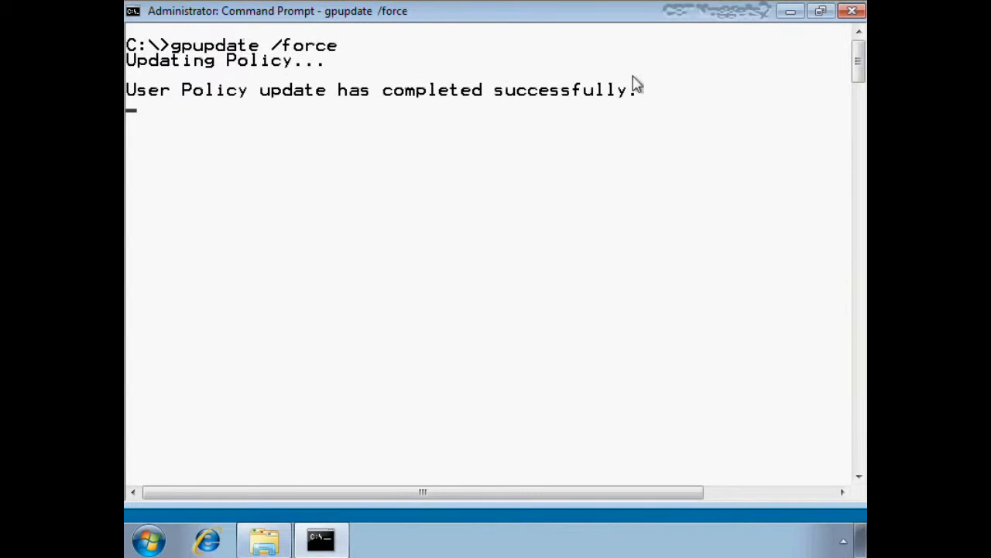
click(790, 11)
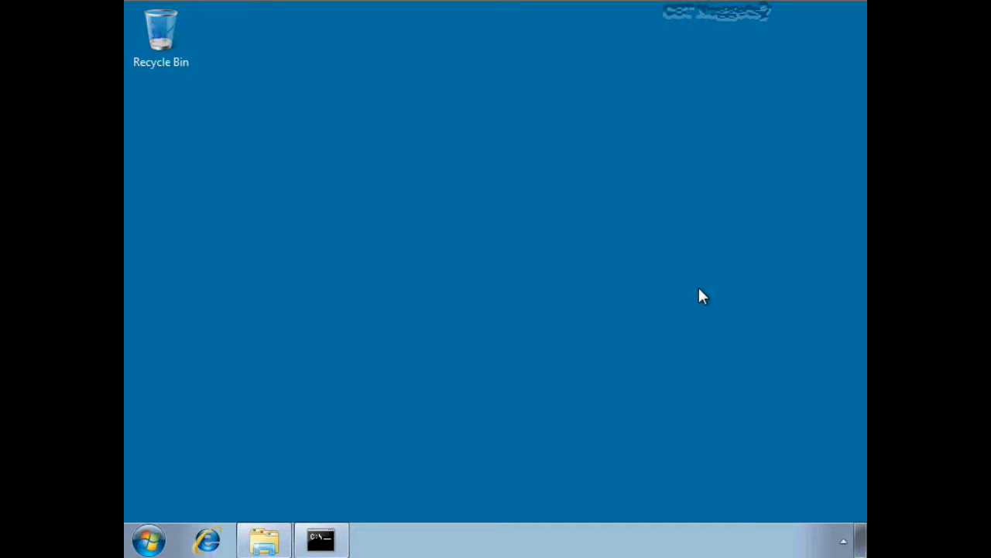
- Open Computer and turn on BitLocker for the SYSTEM (C:) drive
click(148, 540)
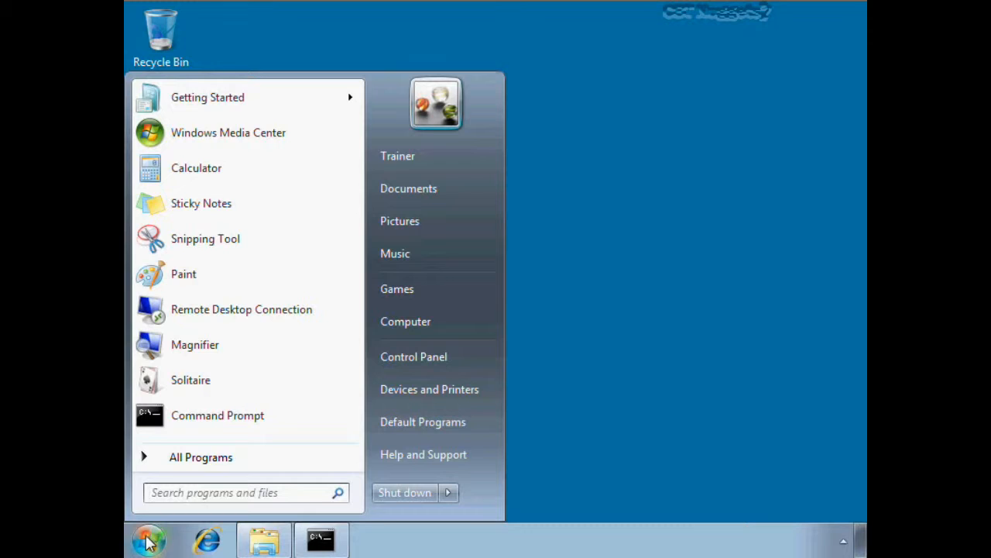
click(431, 327)
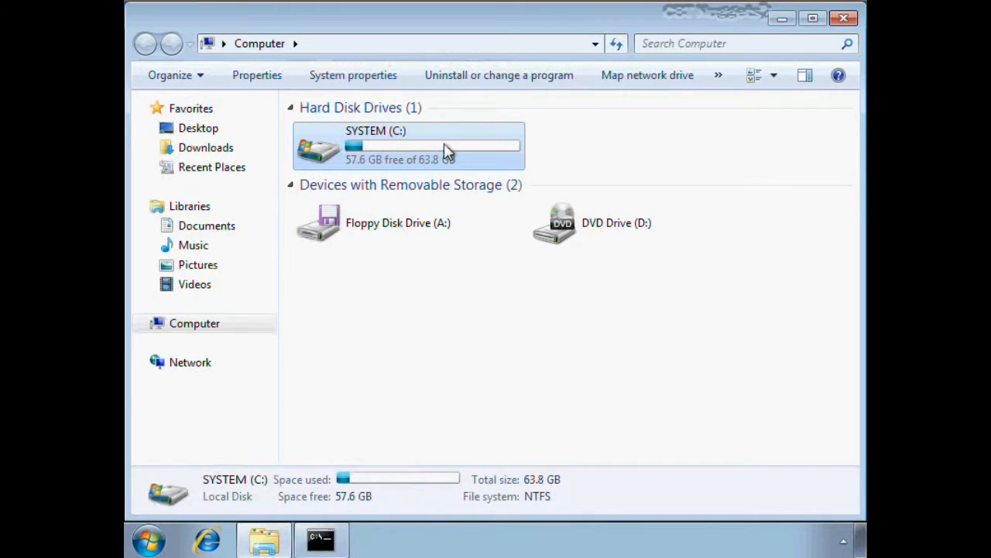
click(423, 178)
right_click(387, 145)
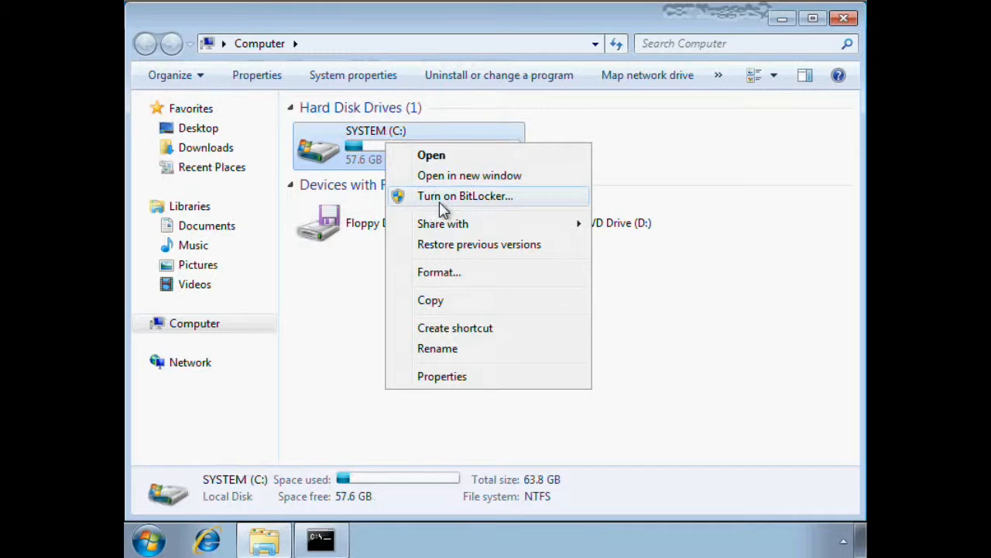
click(488, 198)
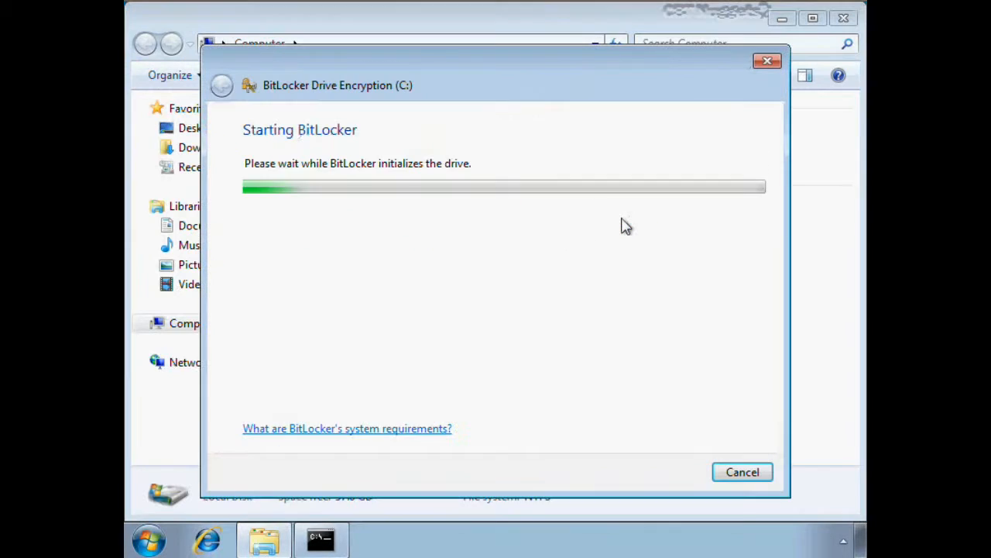
- Require a startup key at every startup and save the key to the removable USB drive (E:)
click(781, 19)
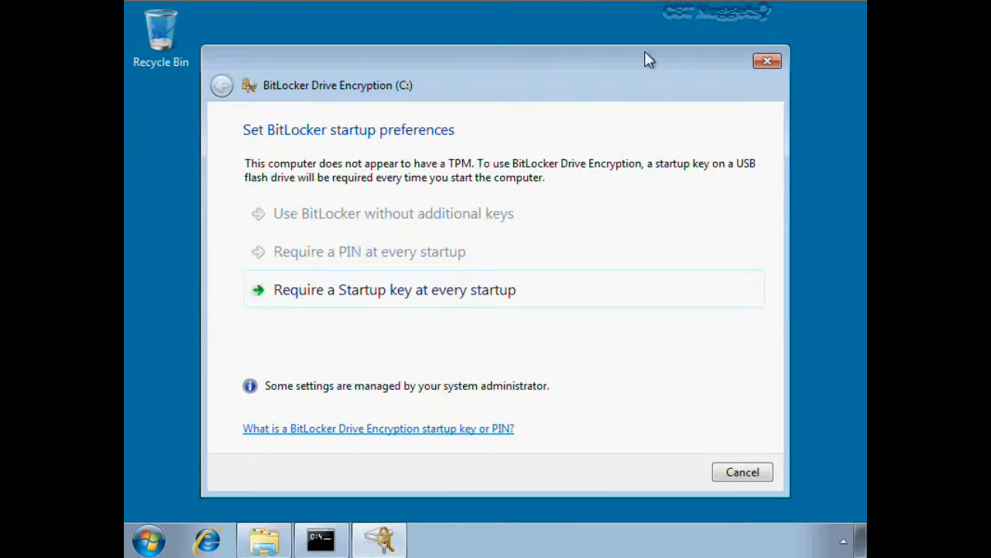
mouse_move(650, 60)
mouse_down()
mouse_move(613, 57)
mouse_move(640, 50)
mouse_up()
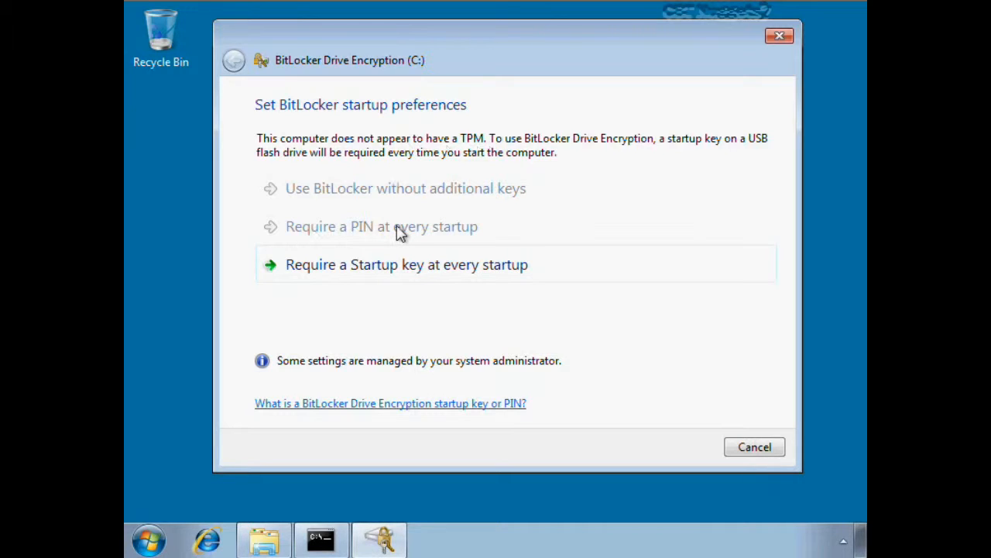
click(400, 272)
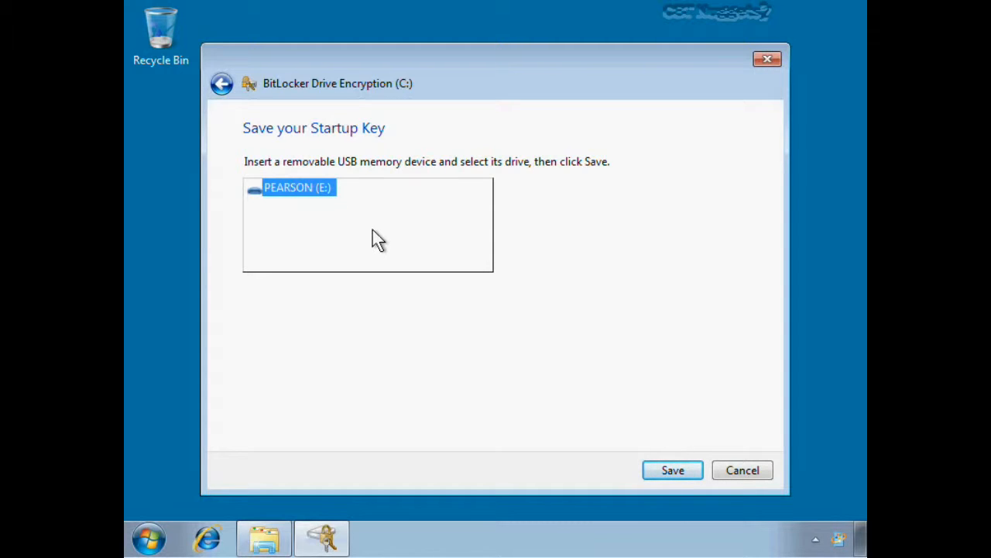
click(673, 470)
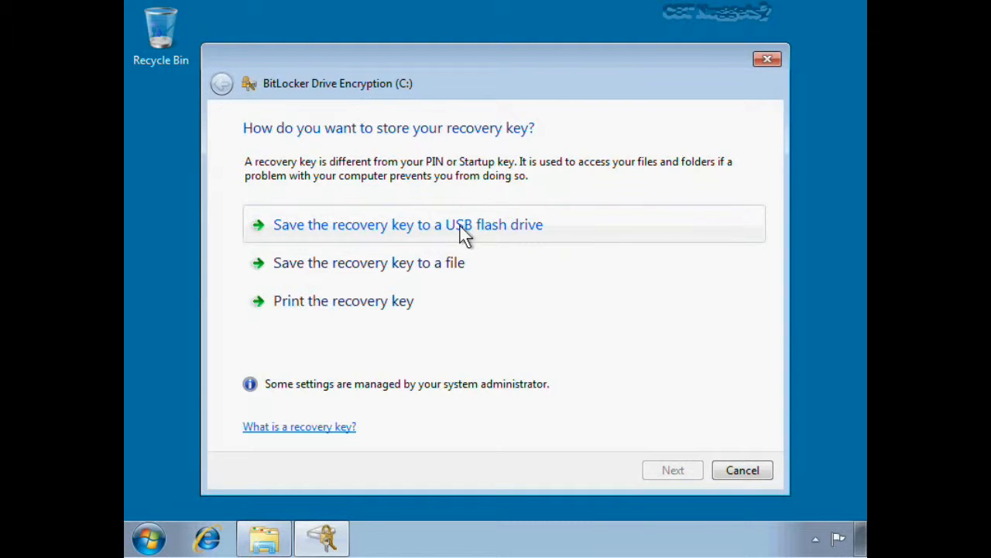
- Try to save the recovery key to a text file in the c:\tools folder
click(447, 265)
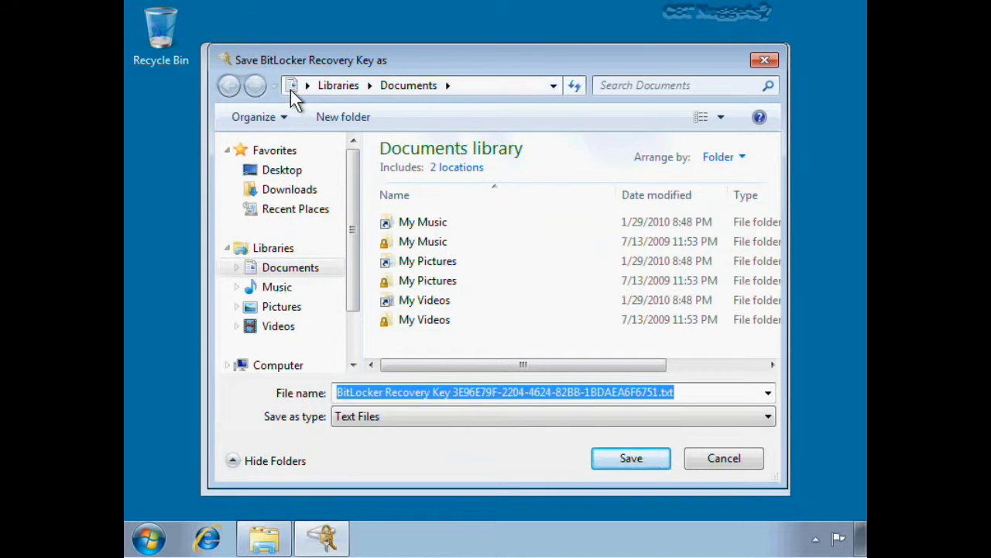
click(292, 88)
text(c:\tools\)
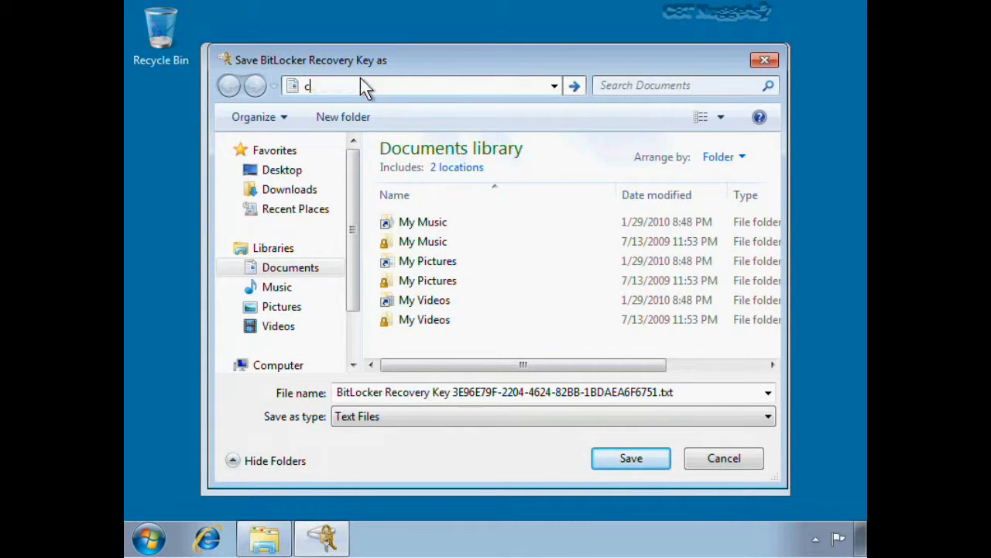
key(Return)
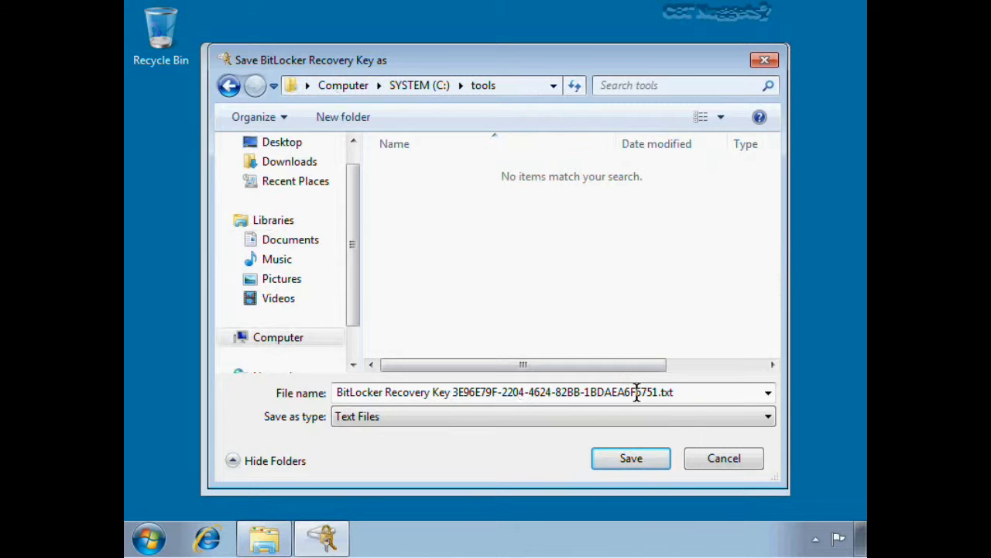
click(645, 469)
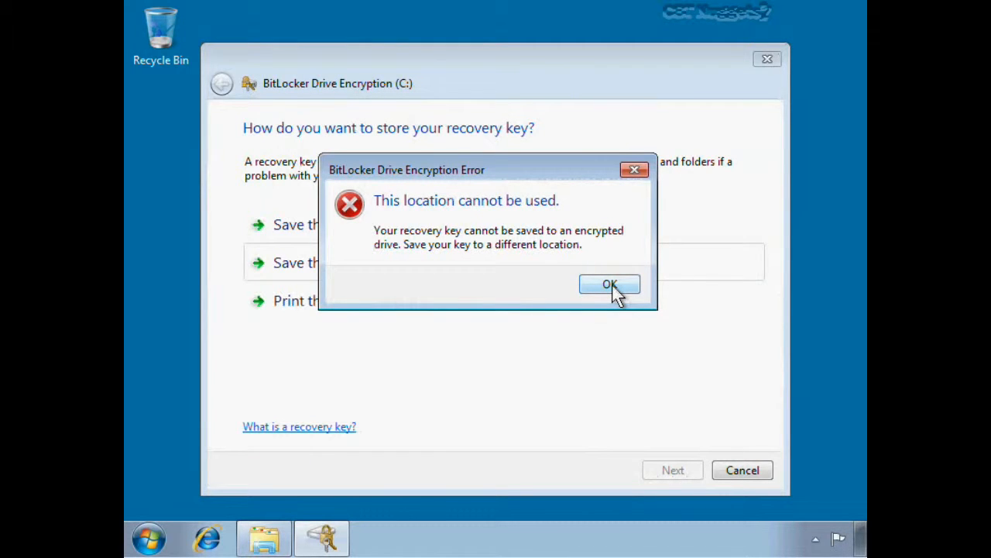
click(611, 285)
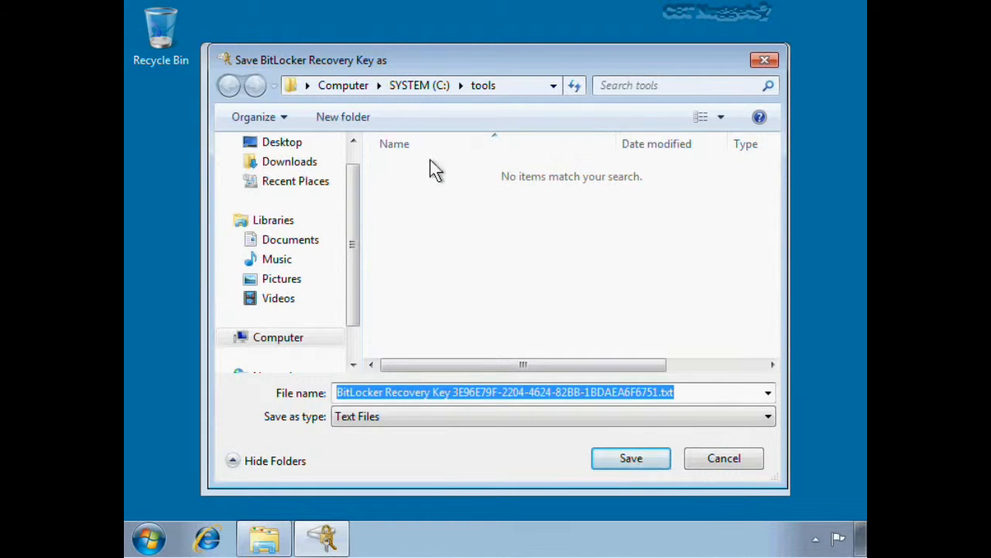
click(740, 465)
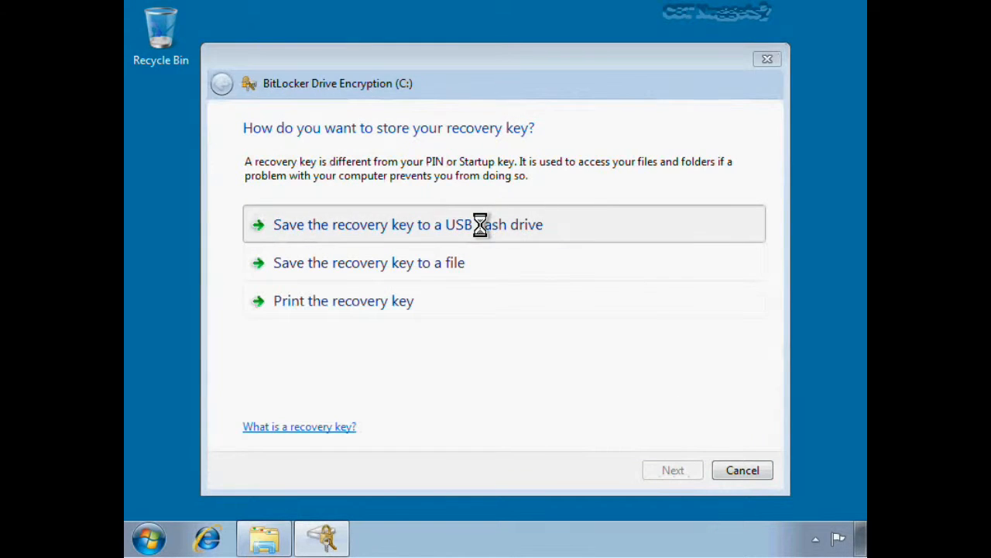
- Save the recovery key to a USB flash drive
click(558, 331)
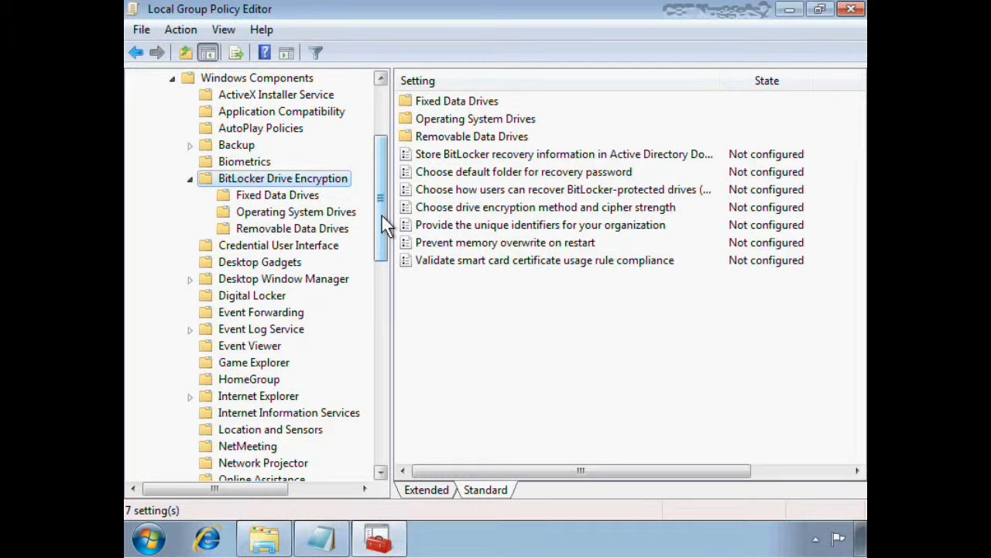
- Examine the options of the policy "Store BitLocker recovery information in Active Directory Domain Services" and close the Local Group Policy Editor
drag(382, 215, 378, 148)
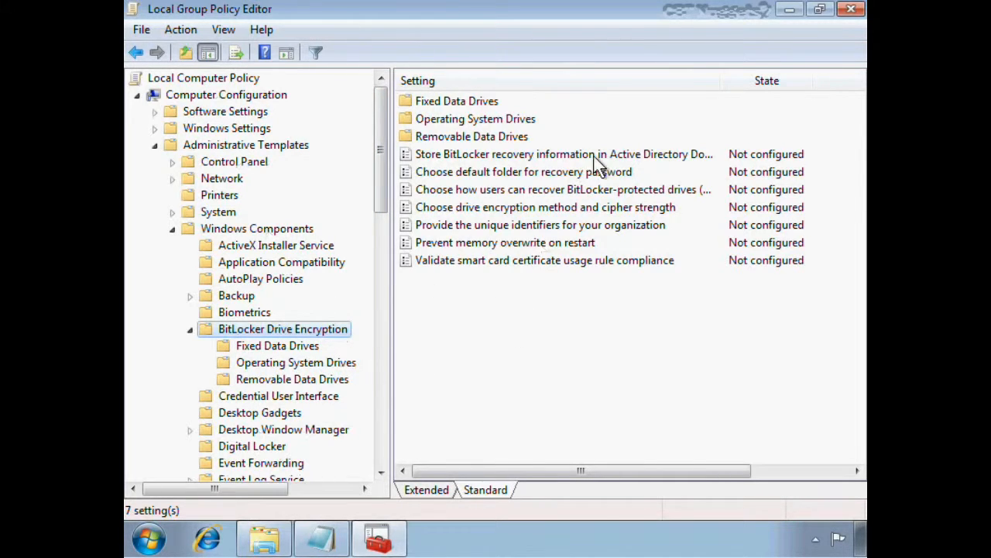
drag(722, 86, 812, 81)
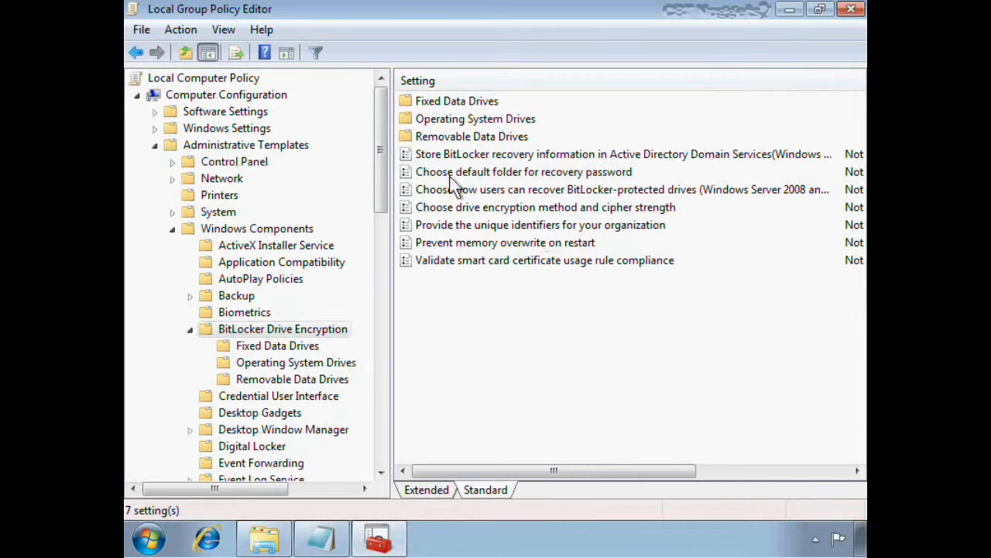
click(548, 154)
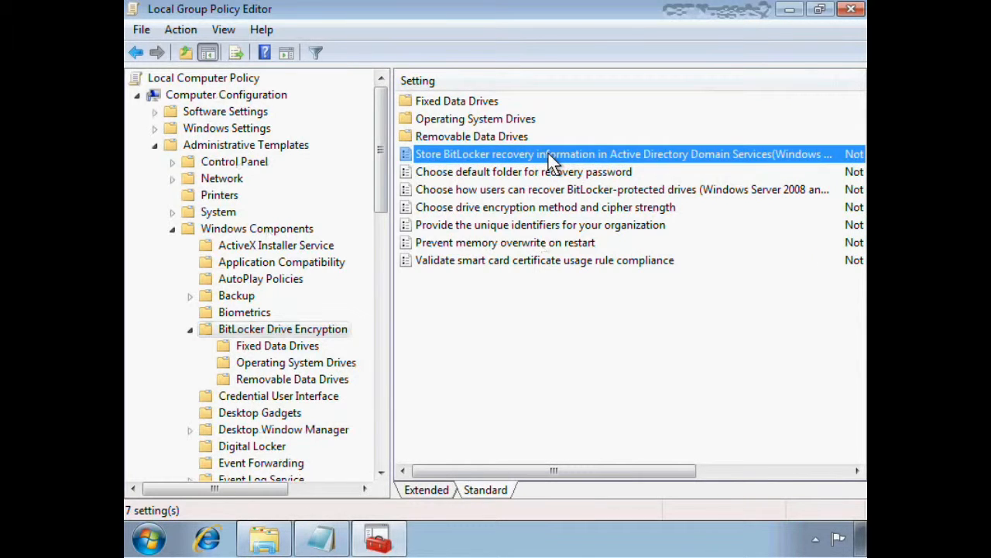
double_click(549, 153)
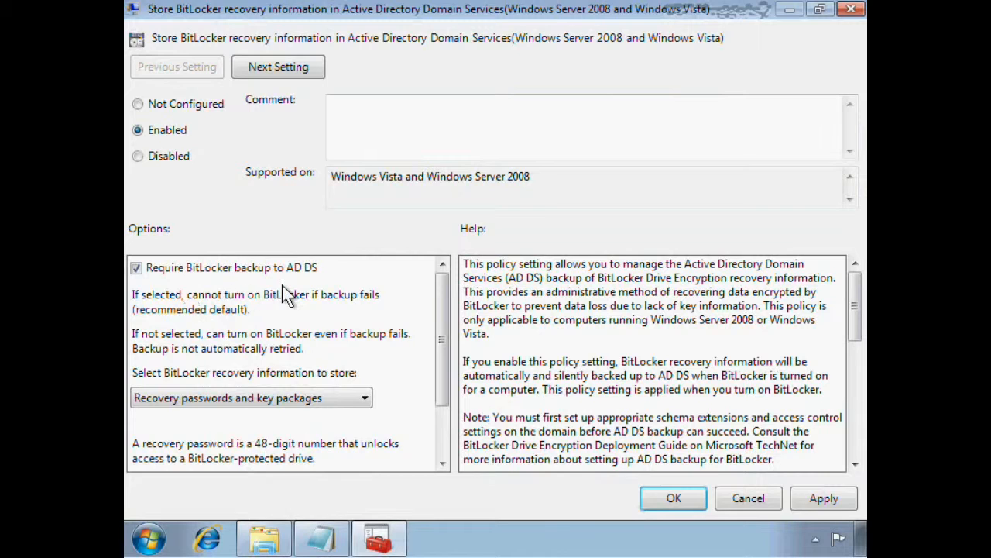
scroll(294, 331, down, 2)
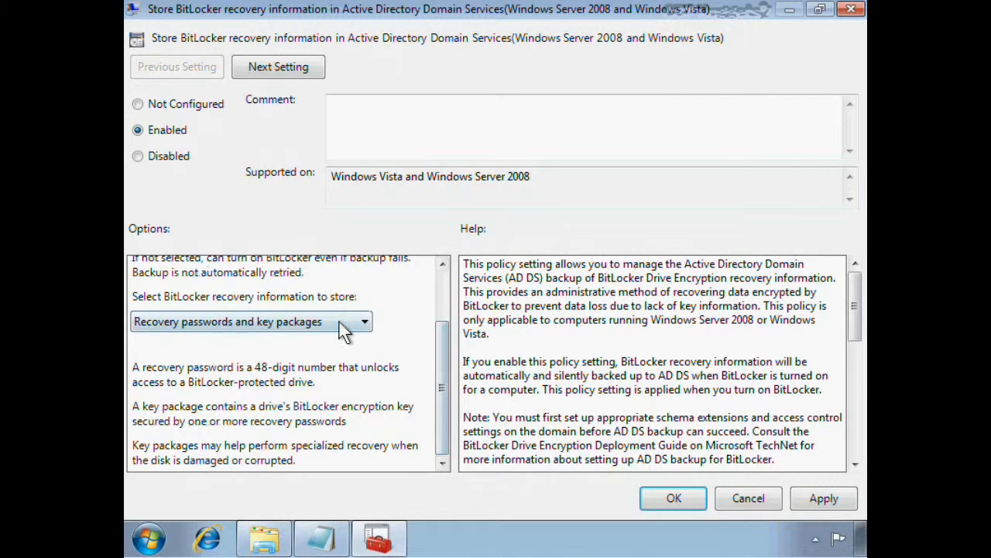
click(341, 322)
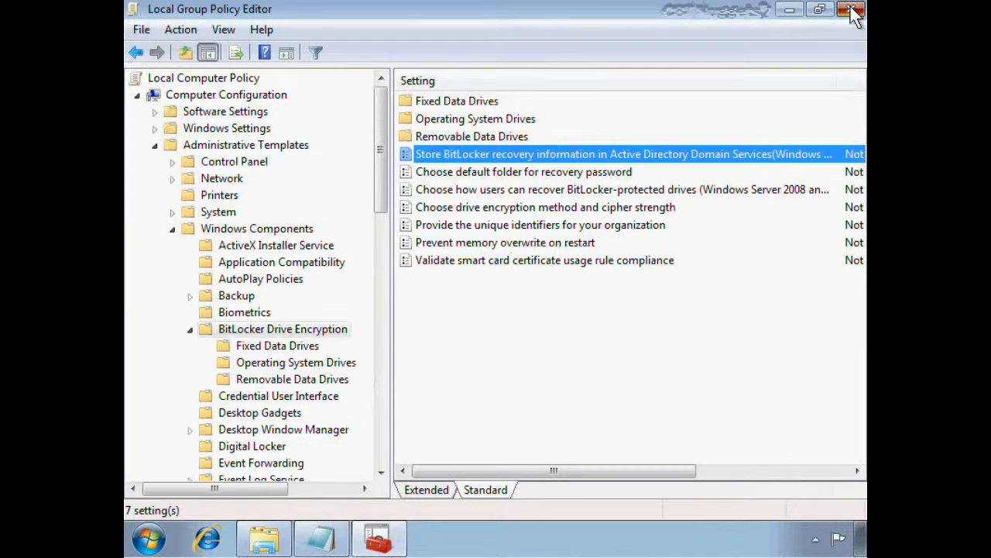
click(852, 10)
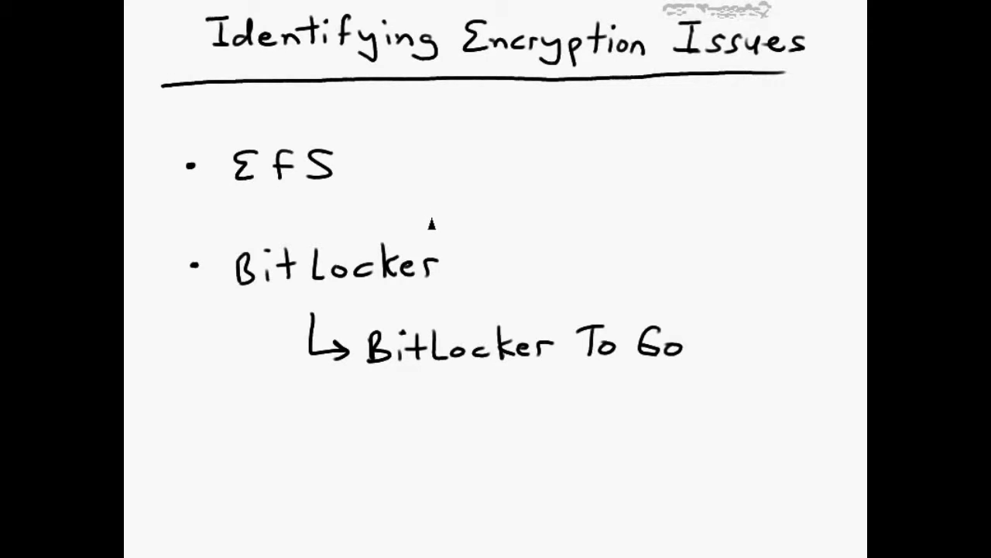